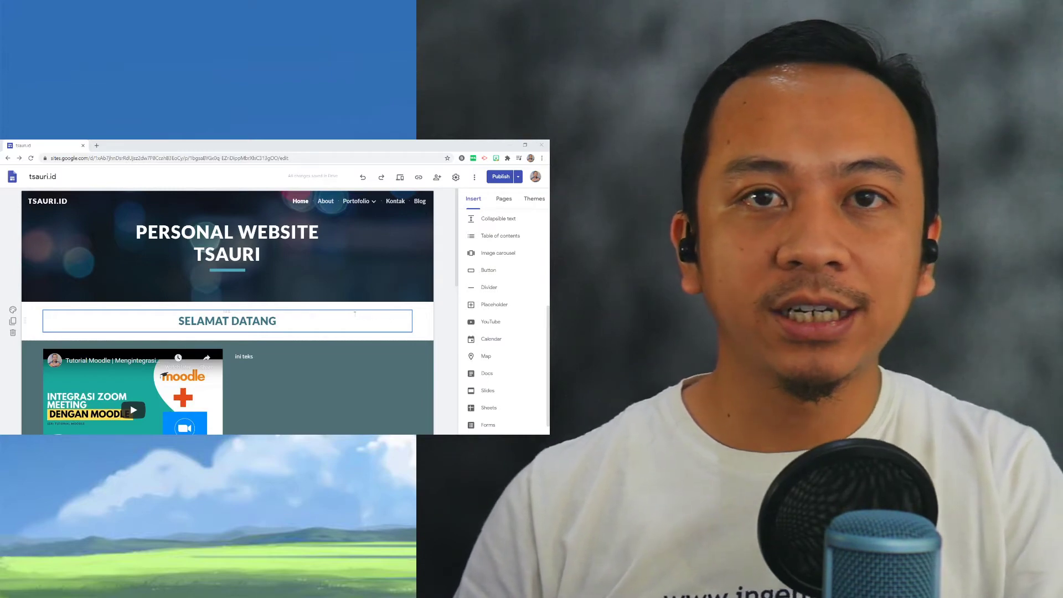
# Step: Open the About page of the site for editing
pyautogui.scroll(-2, 355, 313)
pyautogui.scroll(2, 332, 236)
pyautogui.click(332, 235)
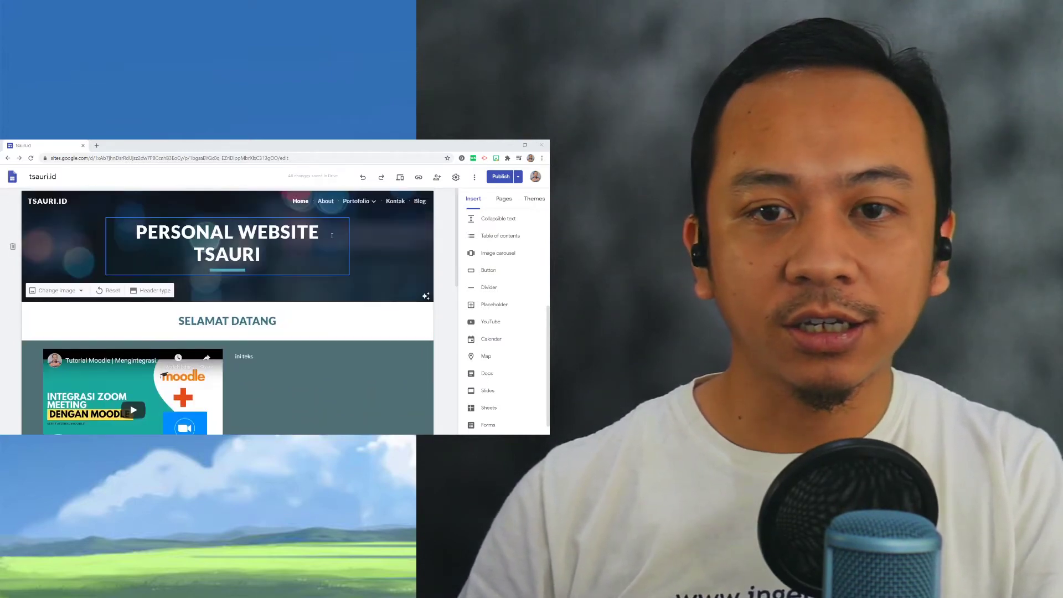
pyautogui.click(326, 201)
pyautogui.scroll(-2, 324, 315)
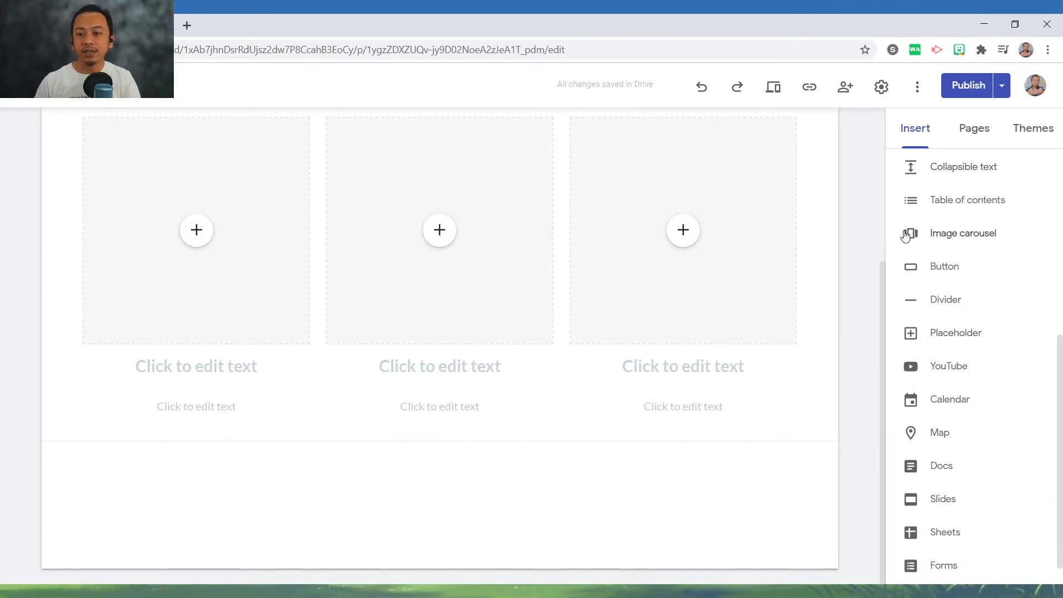
# Step: Insert the "Holidays in Indonesia" calendar into the About page
pyautogui.scroll(6, 903, 190)
pyautogui.scroll(4, 654, 237)
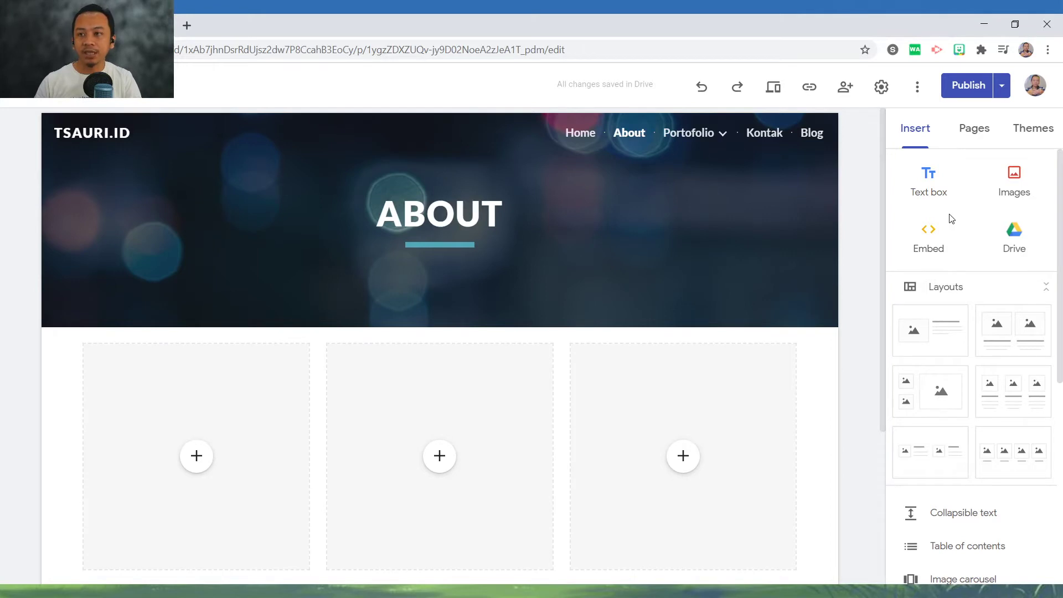
pyautogui.scroll(-6, 954, 227)
pyautogui.scroll(-1, 957, 288)
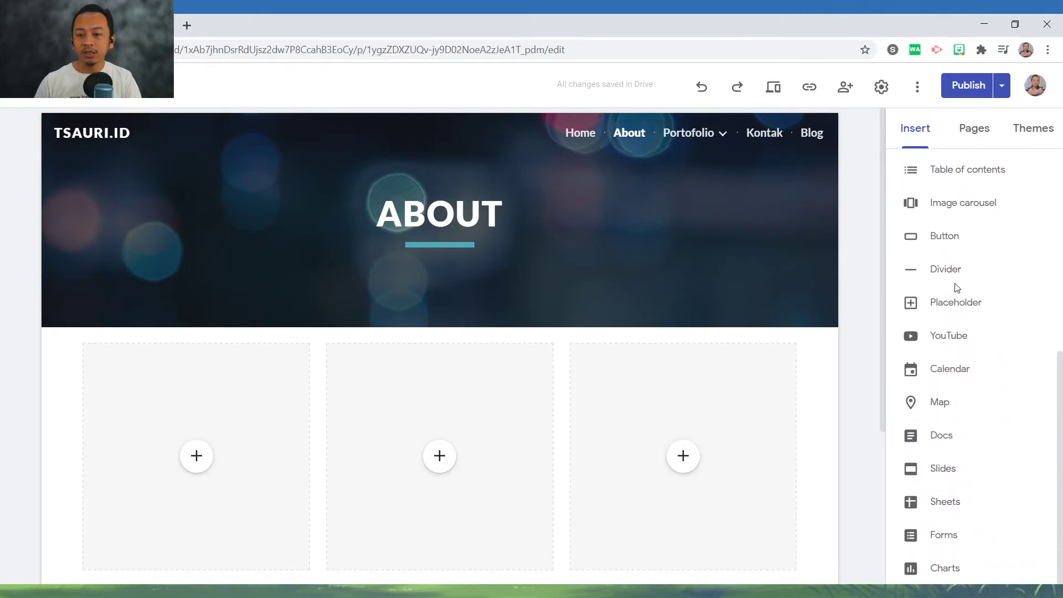
pyautogui.click(963, 374)
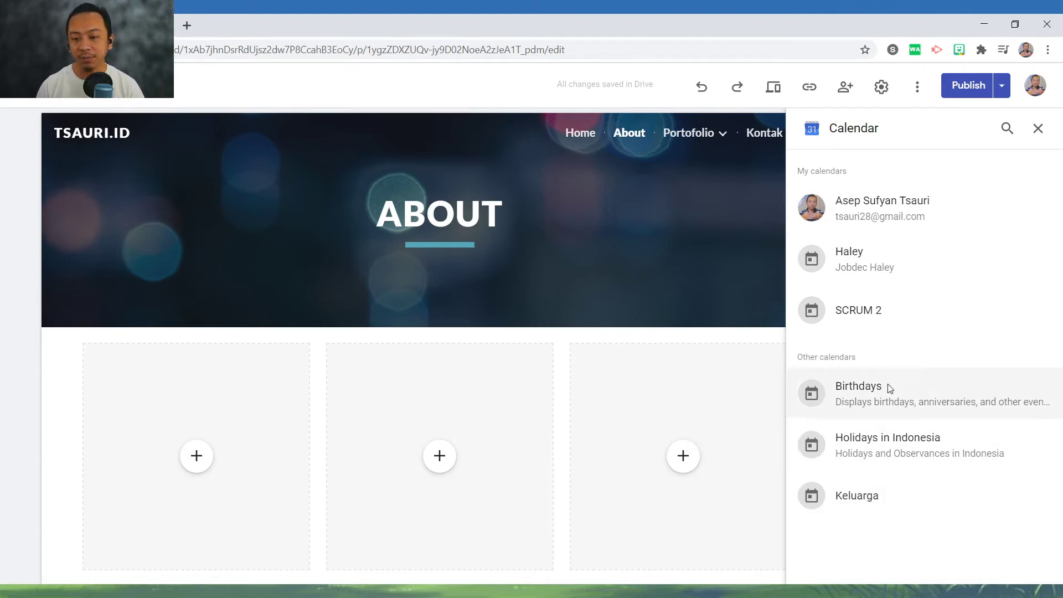
pyautogui.click(908, 449)
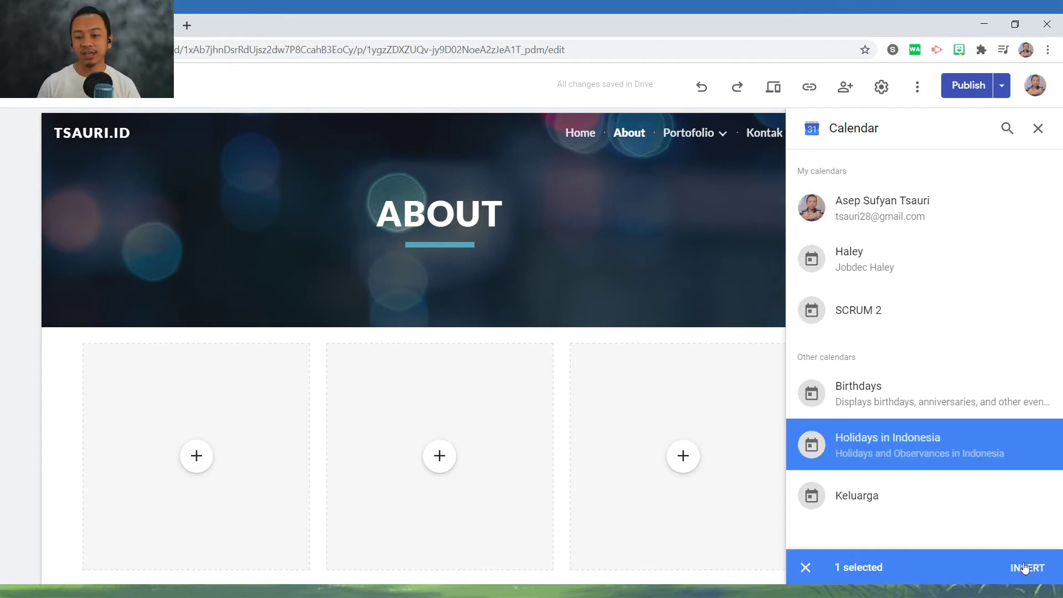
pyautogui.click(1025, 568)
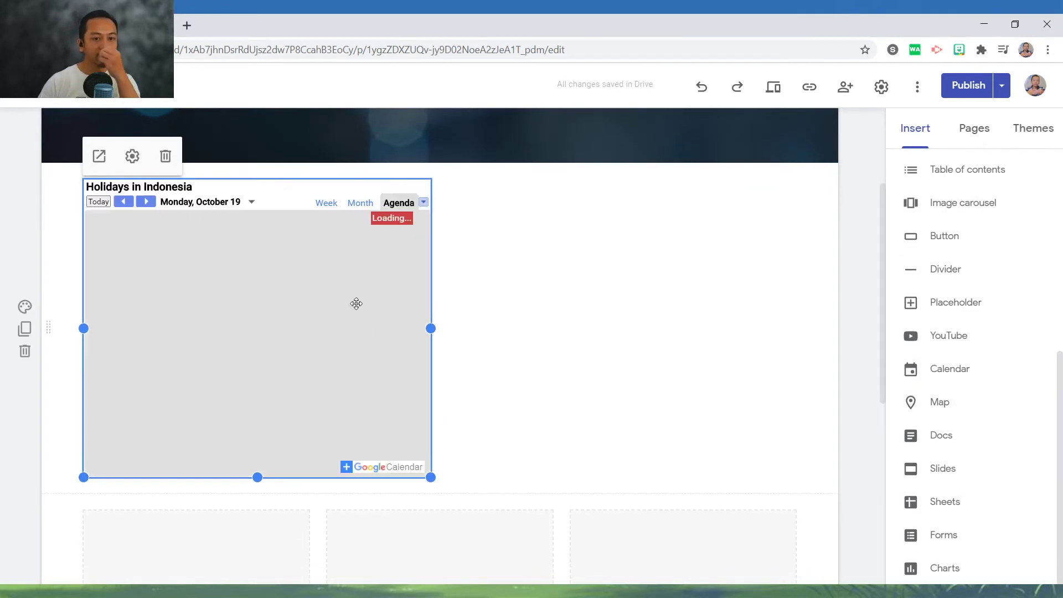
# Step: Widen the embedded holiday calendar to the full content width of its section
pyautogui.scroll(-6, 300, 322)
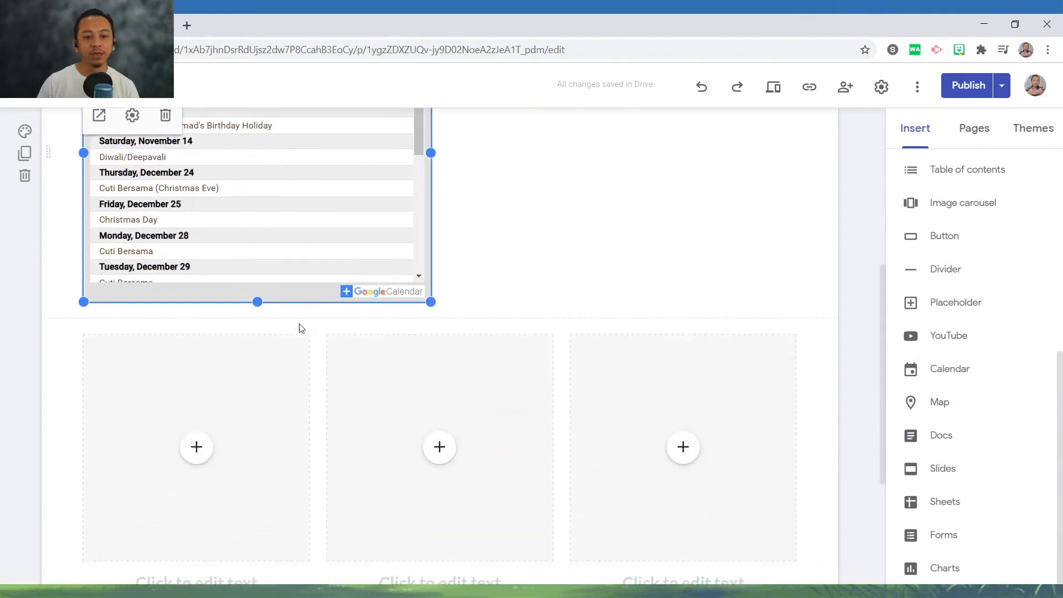
pyautogui.scroll(7, 314, 346)
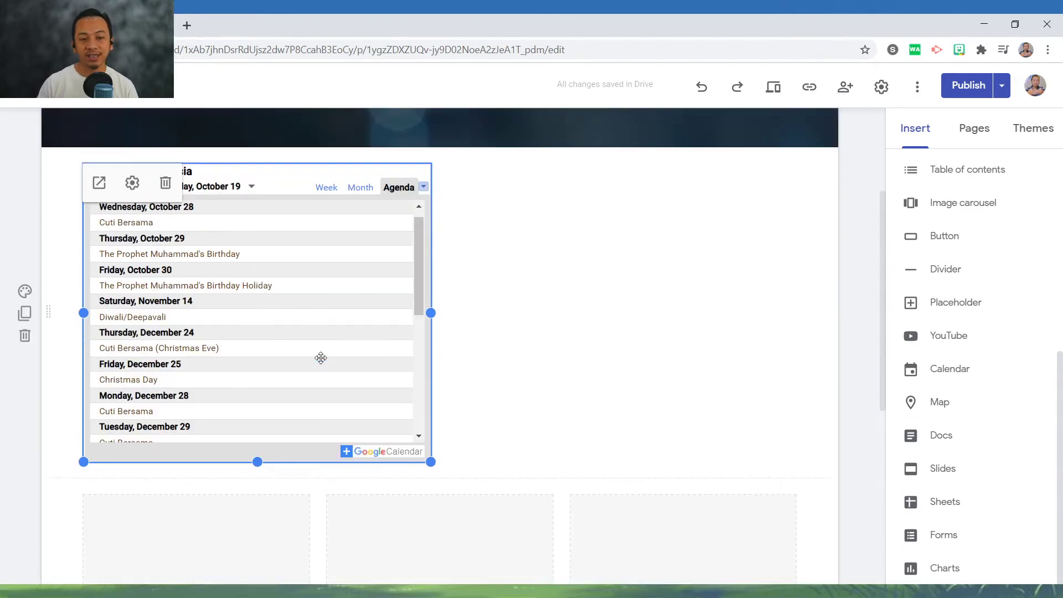
pyautogui.scroll(-1, 341, 333)
pyautogui.moveTo(432, 282); pyautogui.dragTo(797, 294)
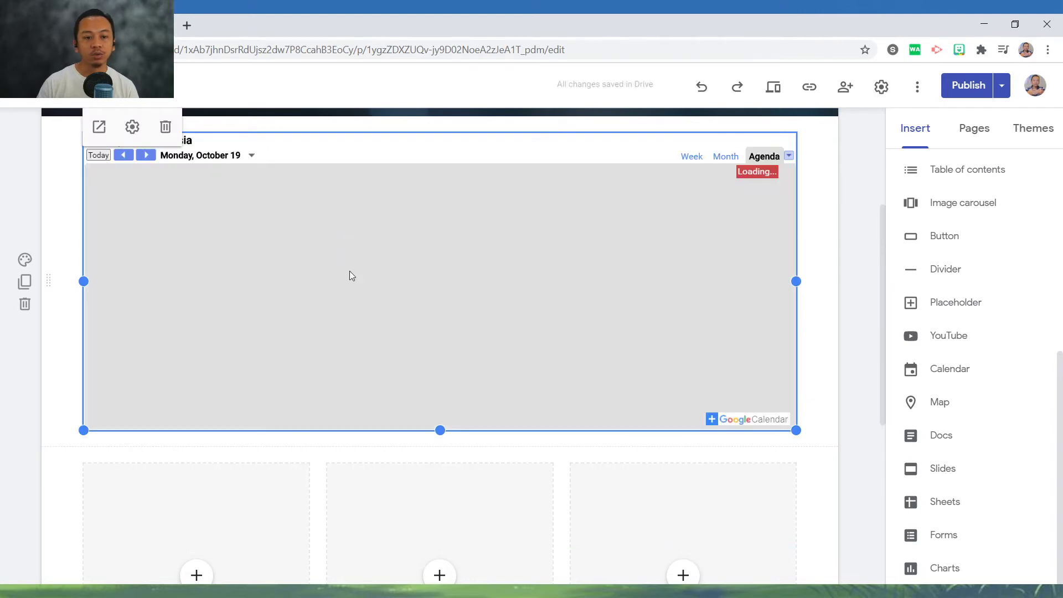
# Step: Move the holiday calendar below the section with the three image placeholders
pyautogui.moveTo(350, 271); pyautogui.dragTo(192, 468)
pyautogui.scroll(8, 443, 332)
pyautogui.scroll(-8, 451, 330)
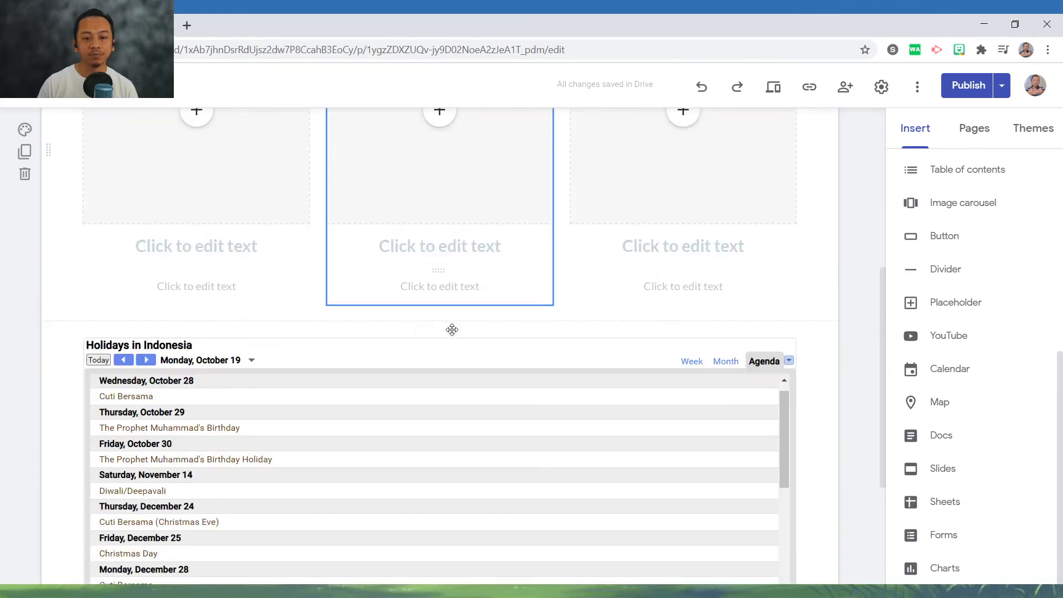
pyautogui.click(453, 330)
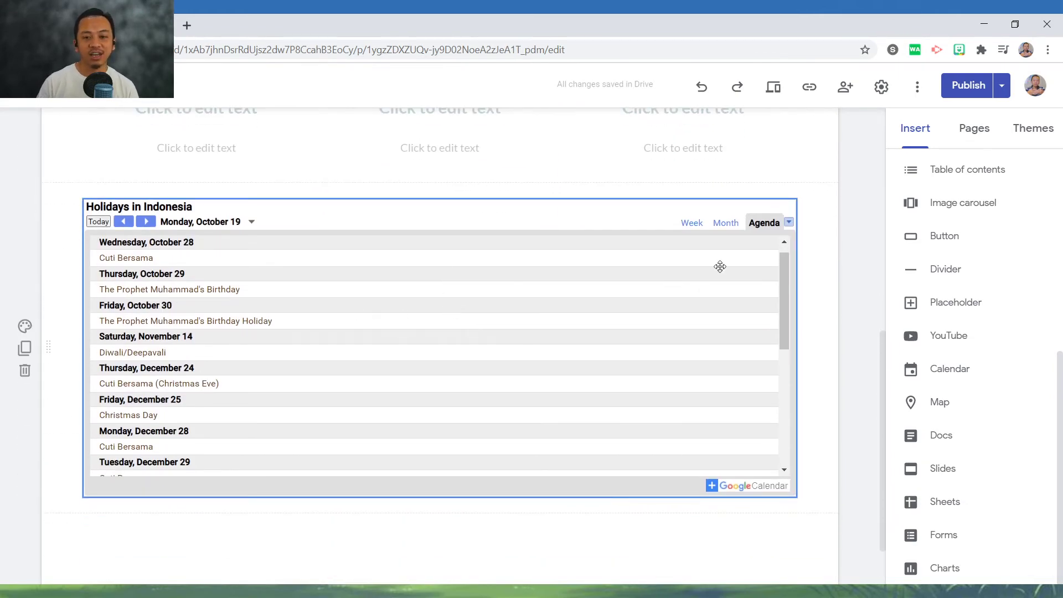
# Step: Increase the holiday calendar's height slightly by extending its lower edge
pyautogui.scroll(2, 888, 423)
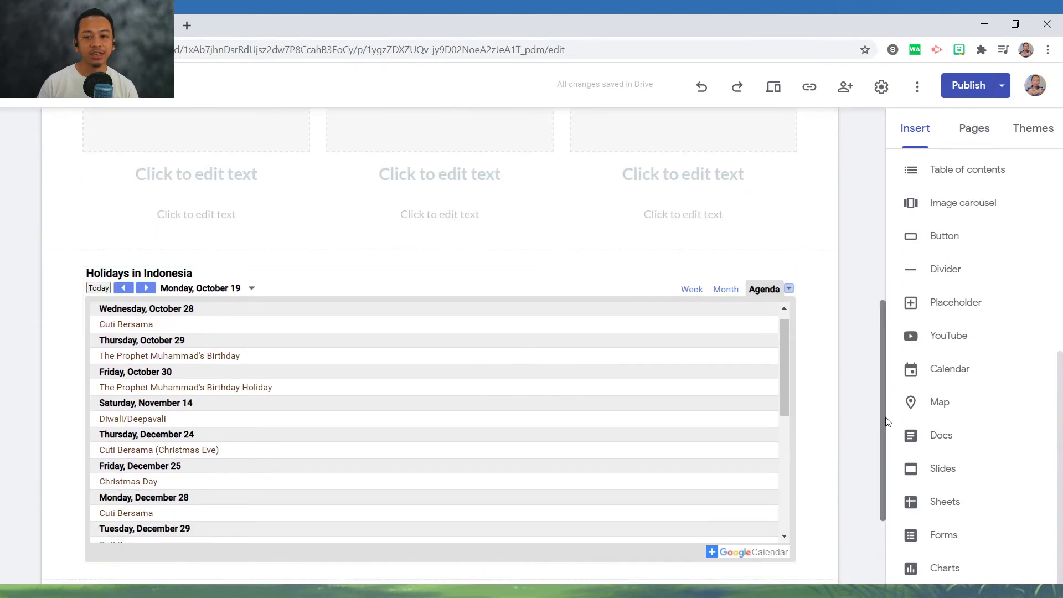
pyautogui.click(748, 382)
pyautogui.scroll(-2, 284, 414)
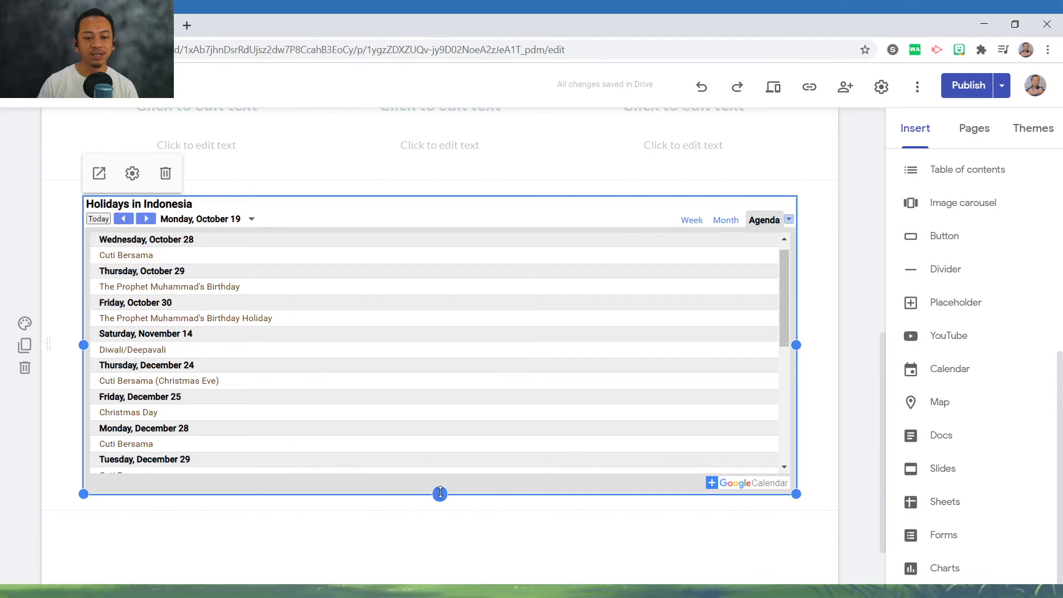
pyautogui.moveTo(440, 493); pyautogui.dragTo(437, 541)
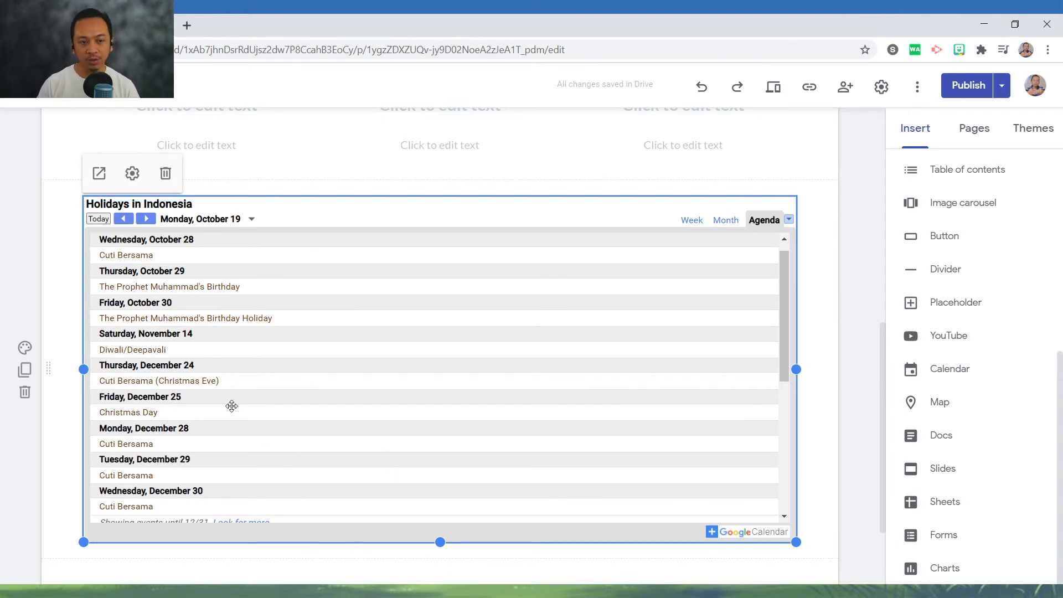
# Step: Change the holiday calendar's view mode to Month in its settings and apply it
pyautogui.click(131, 173)
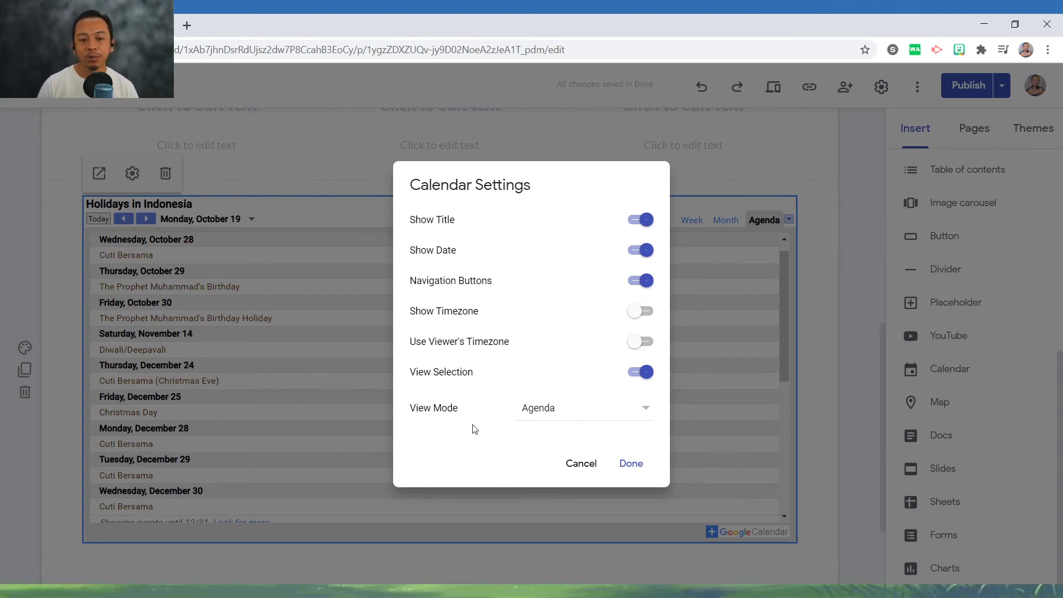
pyautogui.click(541, 417)
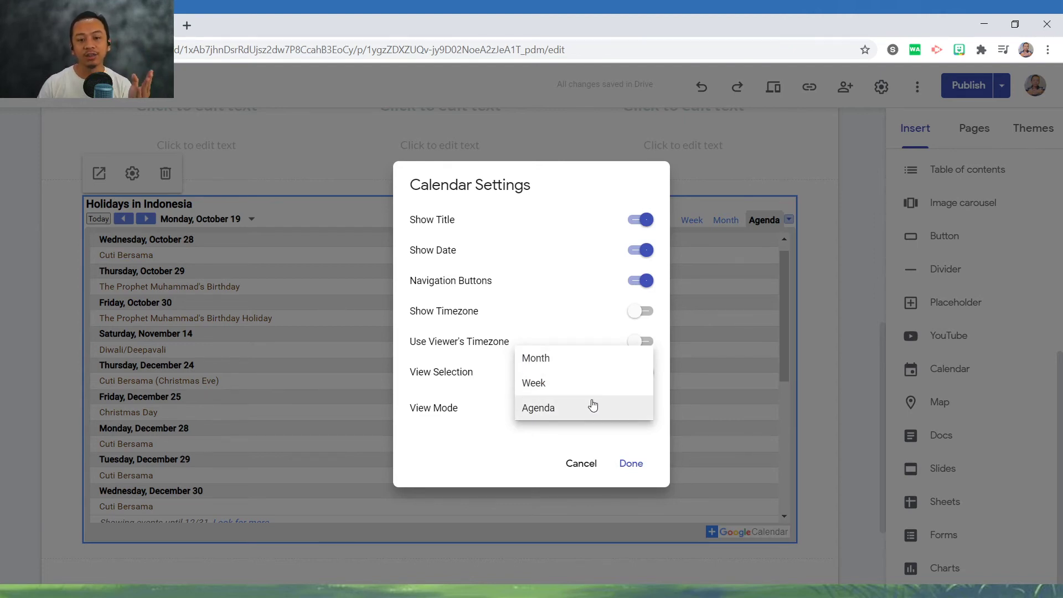
pyautogui.click(506, 460)
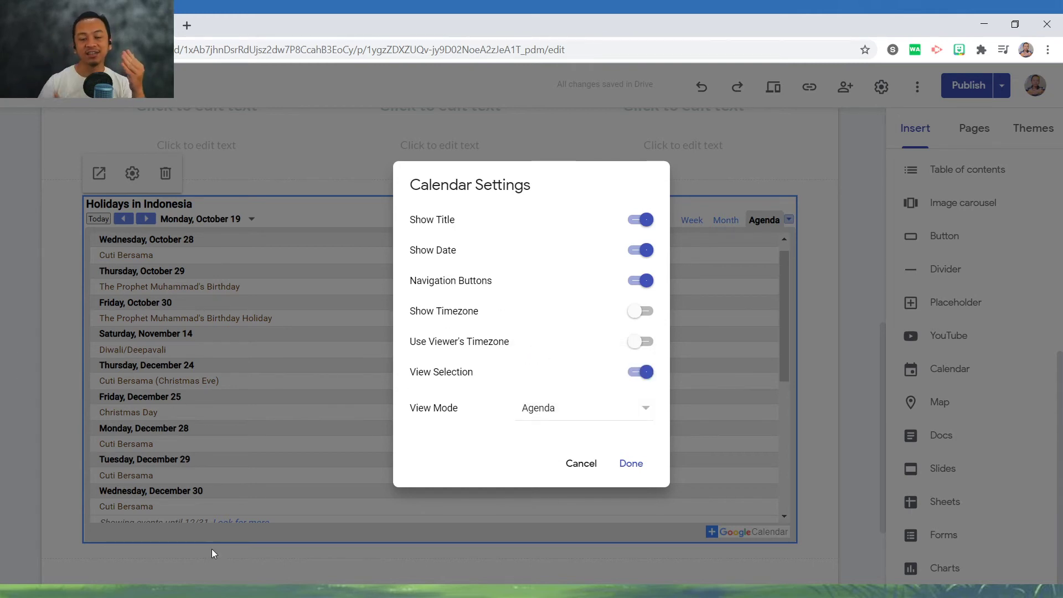
pyautogui.click(555, 408)
pyautogui.click(559, 361)
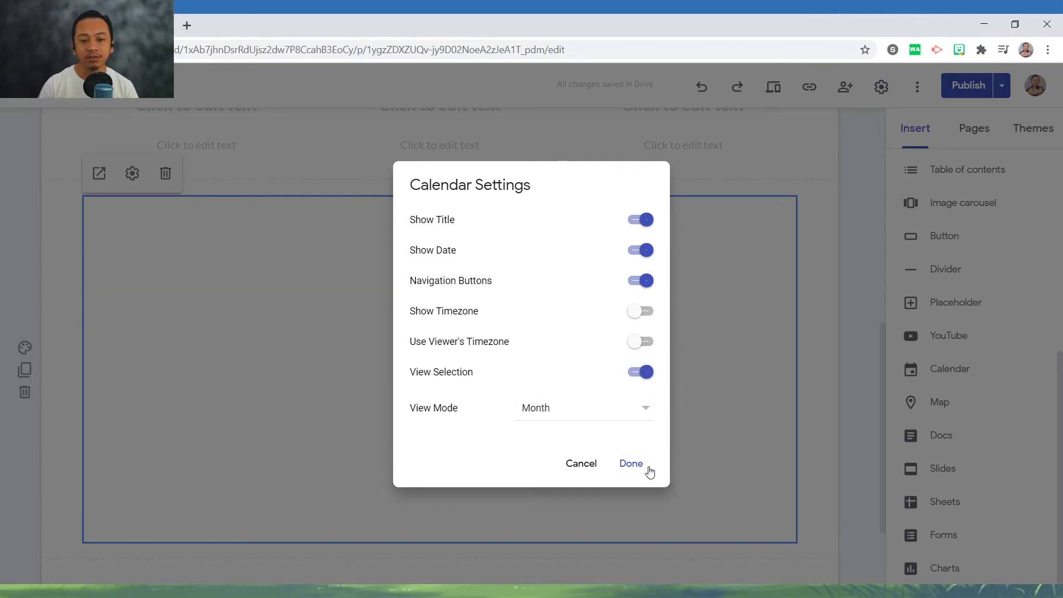
pyautogui.click(615, 470)
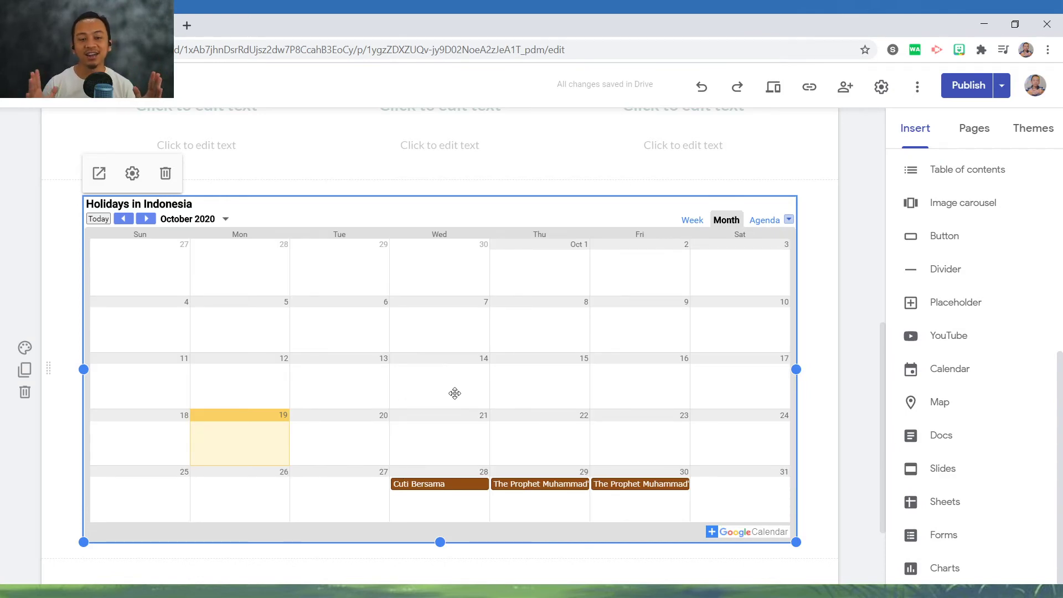
# Step: Review the holiday calendar's display options, such as title, date, navigation buttons and time zone, and close the settings
pyautogui.click(132, 173)
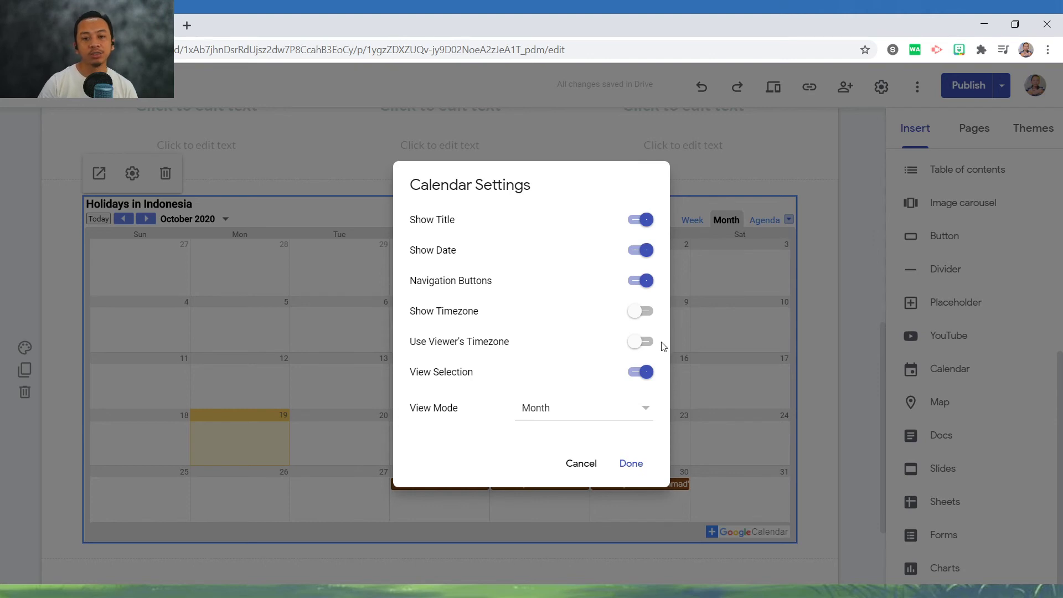
pyautogui.click(631, 463)
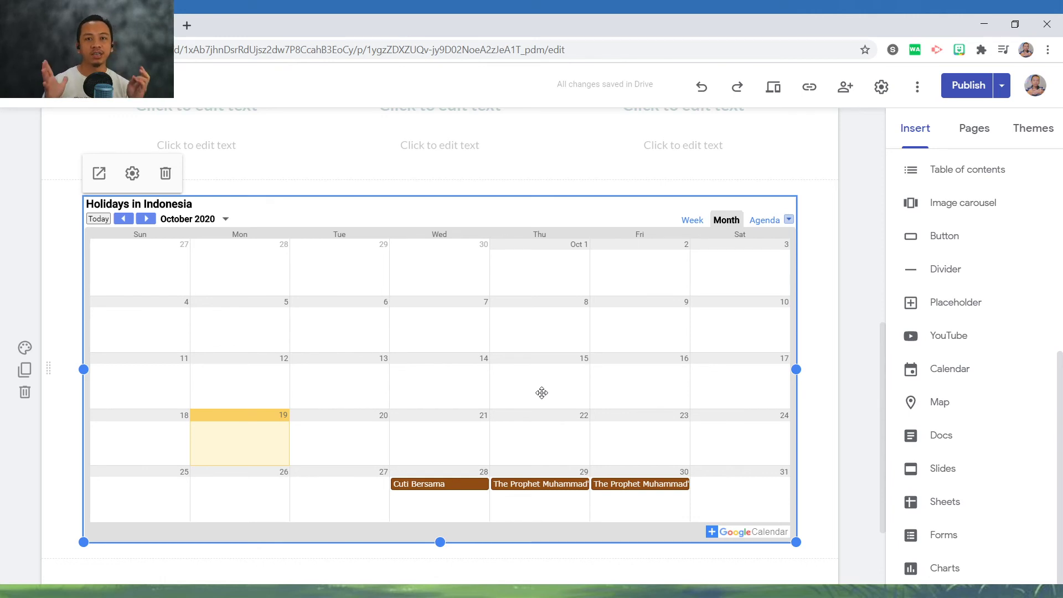
pyautogui.scroll(10, 486, 349)
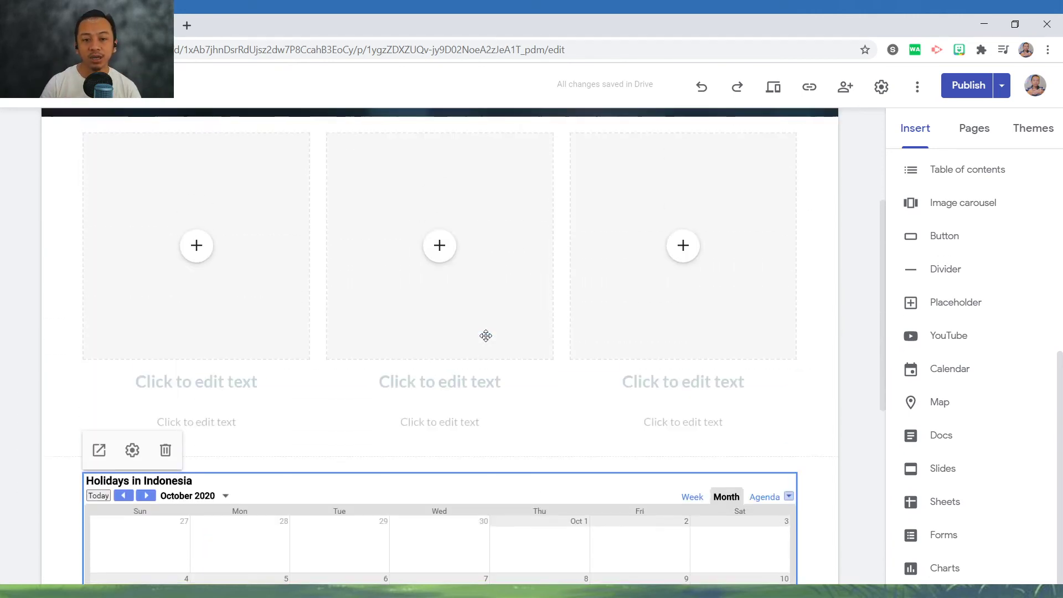